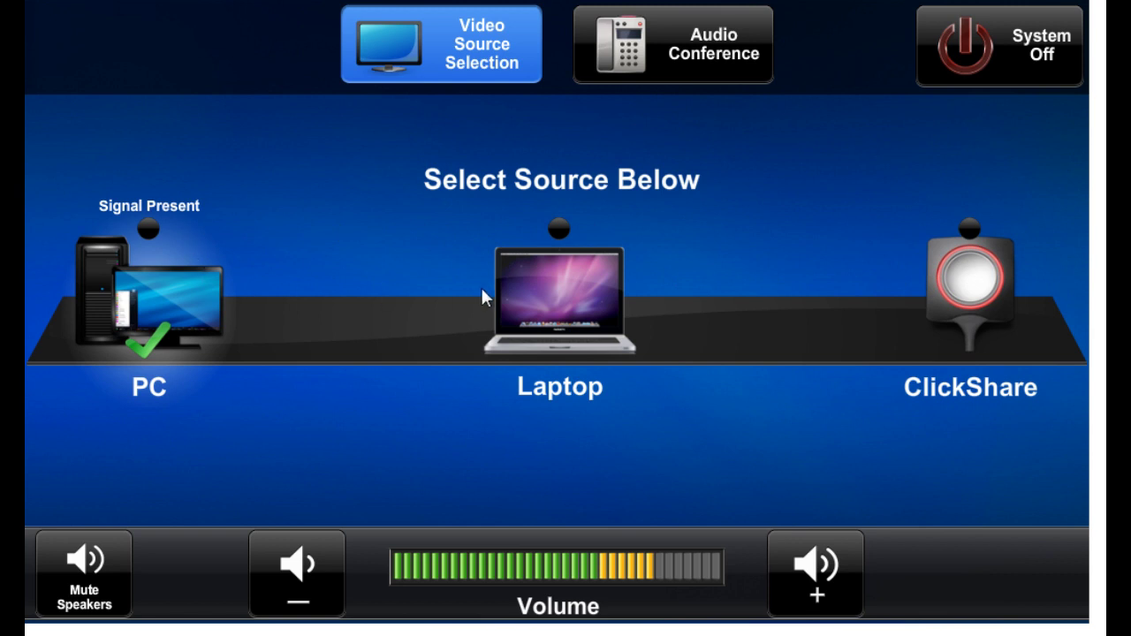
# - Switch the displayed video source to Laptop, followed by ClickShare
pyautogui.click(575, 304)
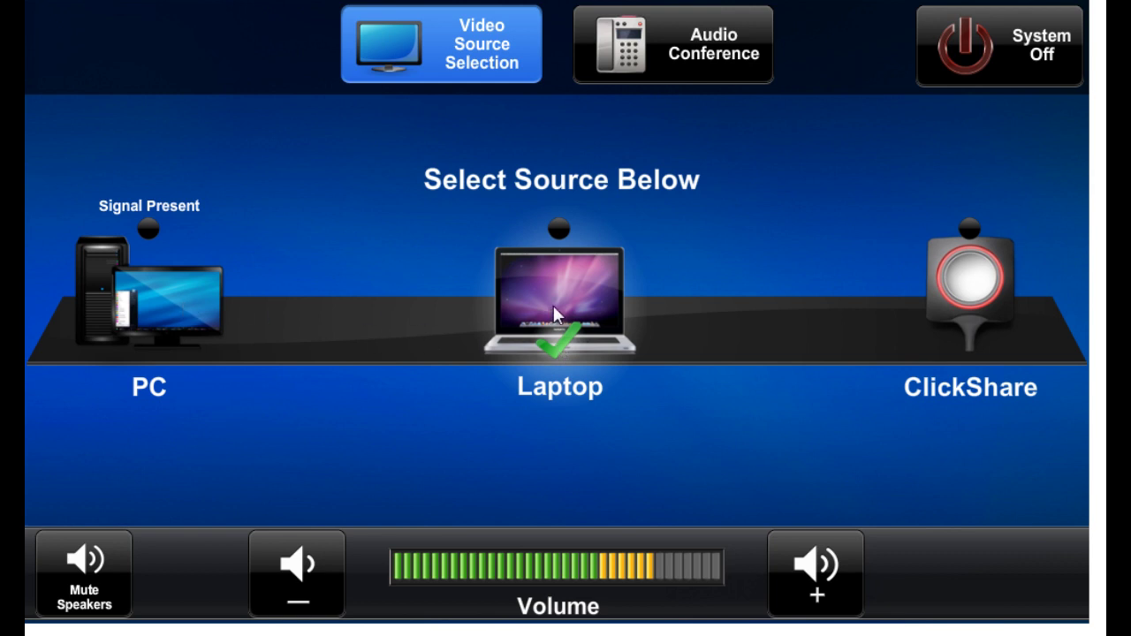
pyautogui.click(947, 303)
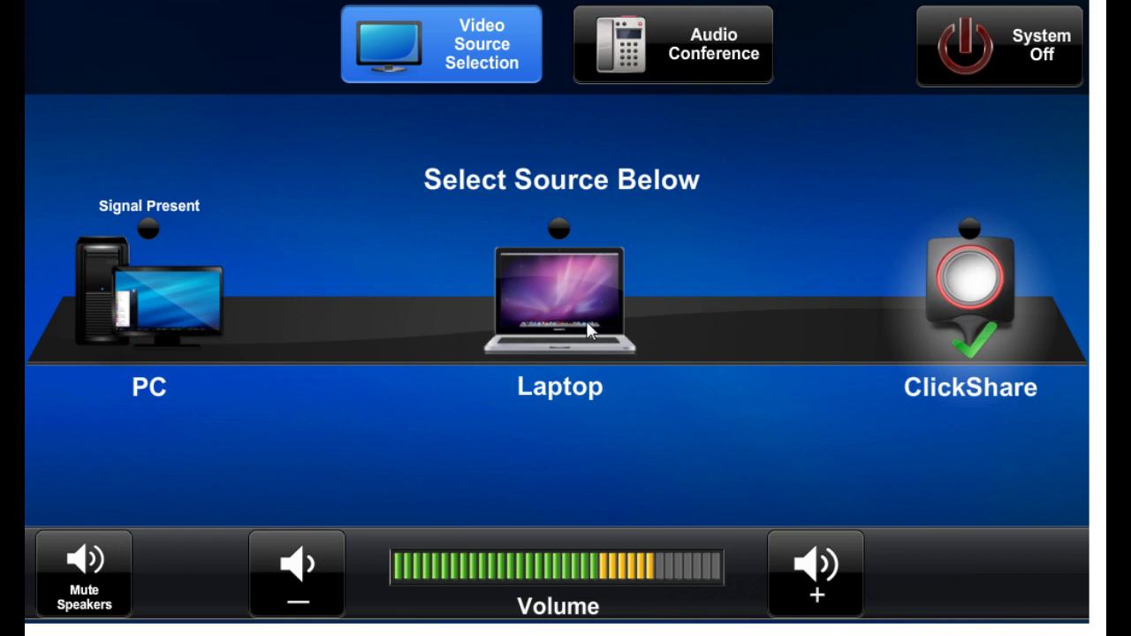
# - Adjust the room volume down, up and down again, and mute and unmute the speakers
pyautogui.click(288, 576)
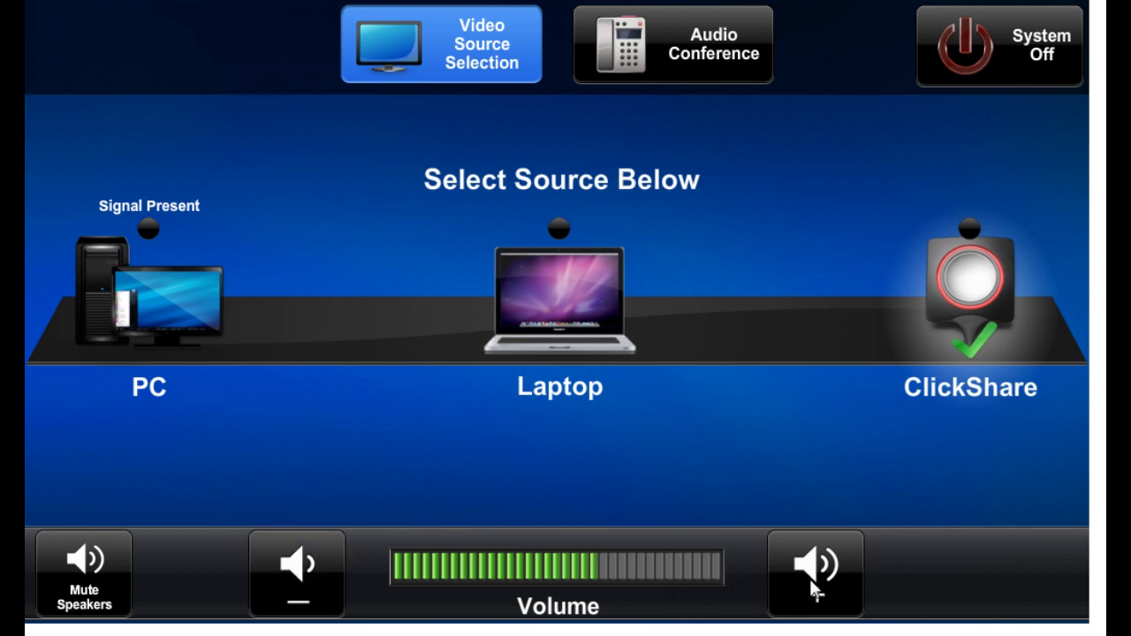
pyautogui.click(807, 583)
pyautogui.click(807, 583)
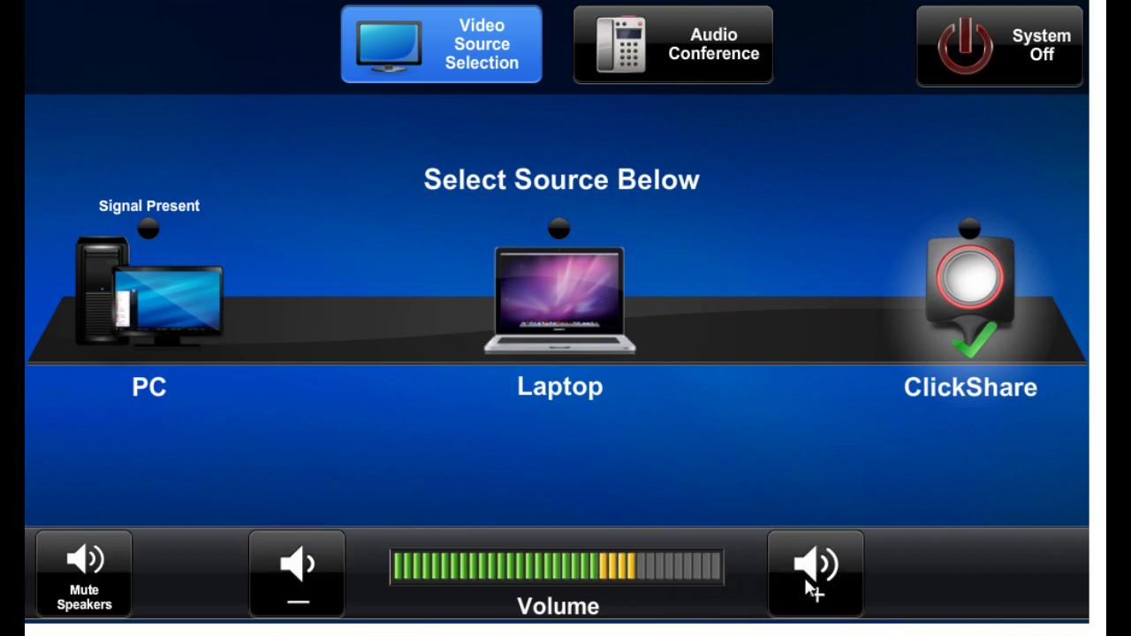
pyautogui.click(308, 566)
pyautogui.click(85, 579)
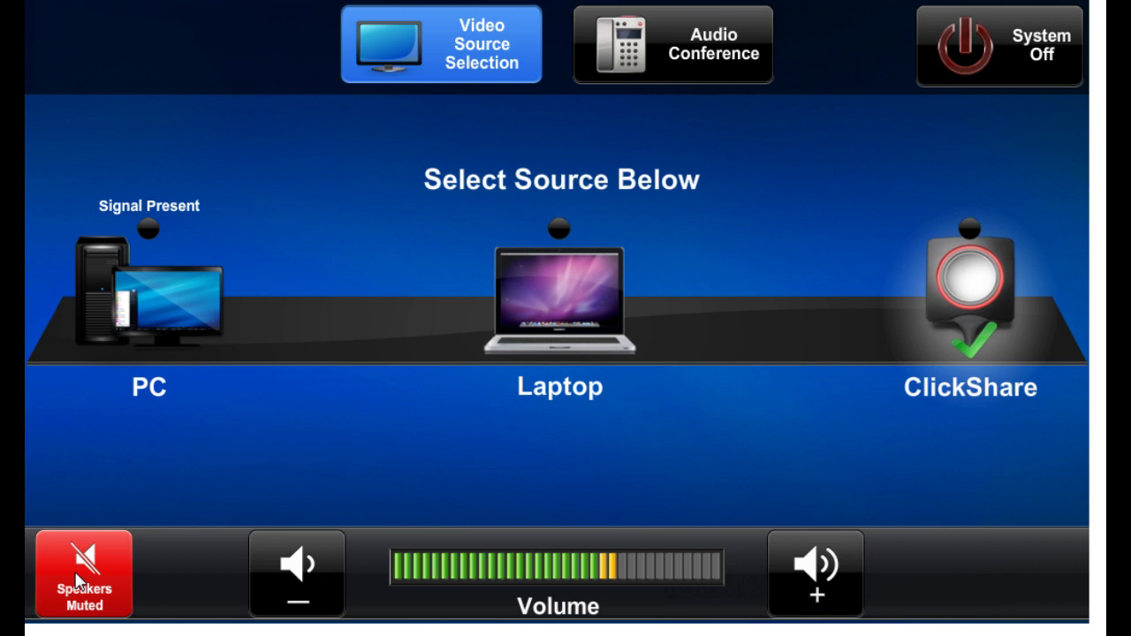
pyautogui.click(80, 581)
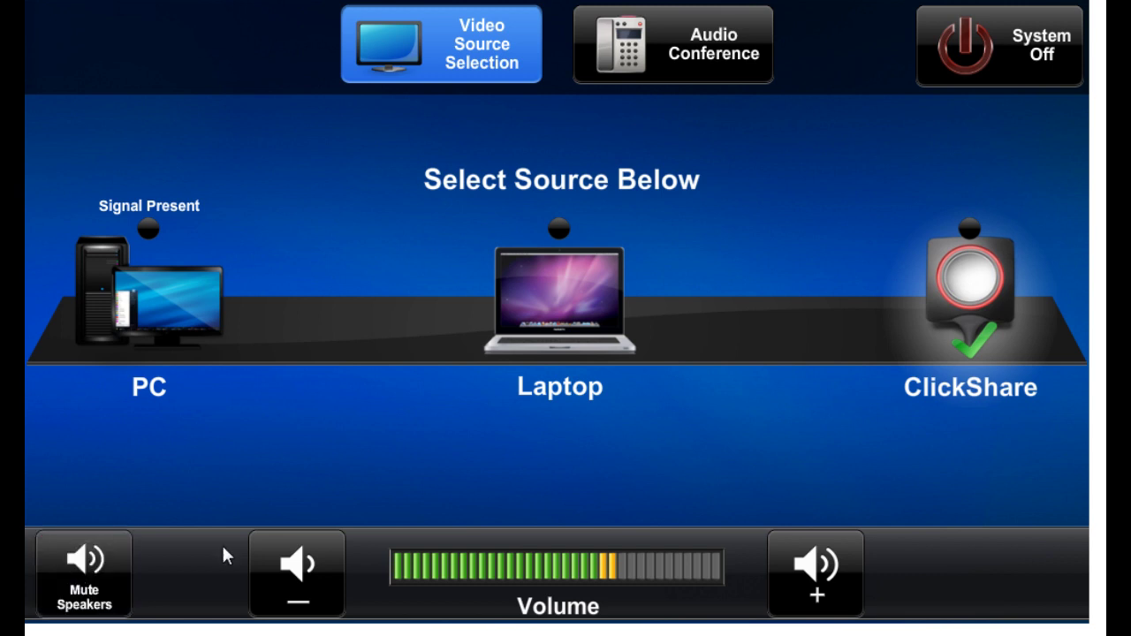
# - Open the audio conference controls
pyautogui.click(694, 62)
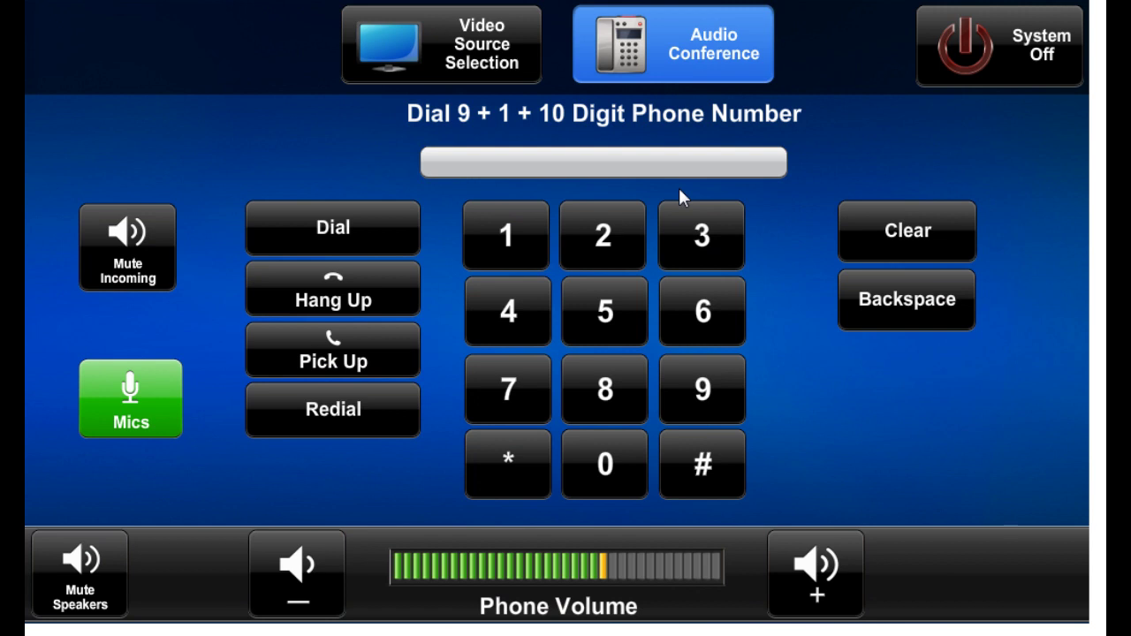
pyautogui.click(621, 394)
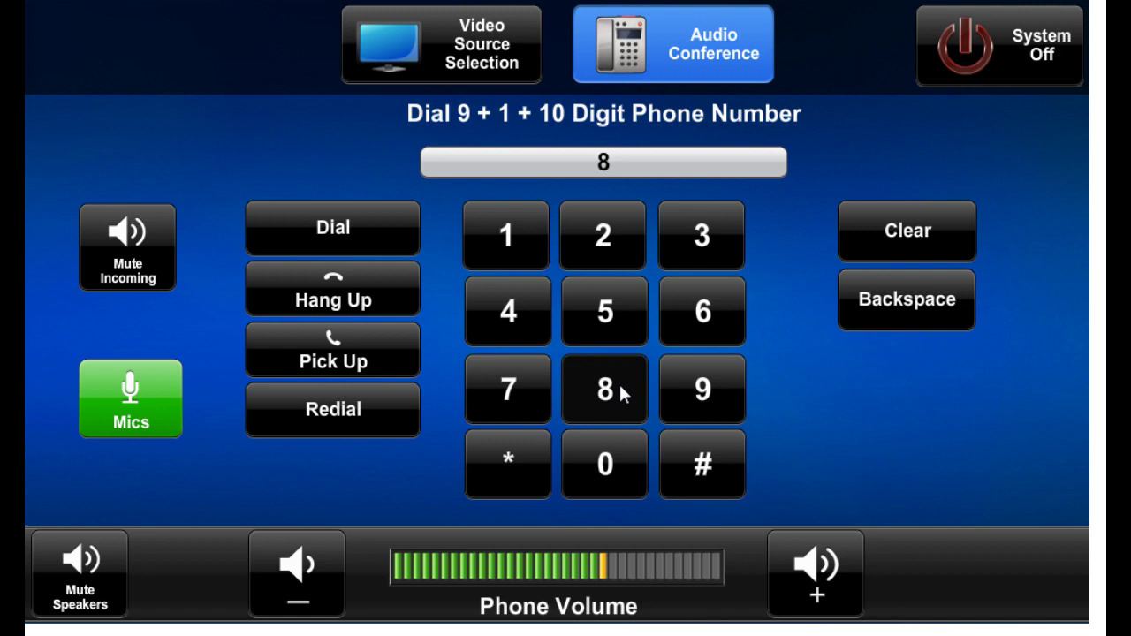
pyautogui.click(697, 411)
pyautogui.click(510, 251)
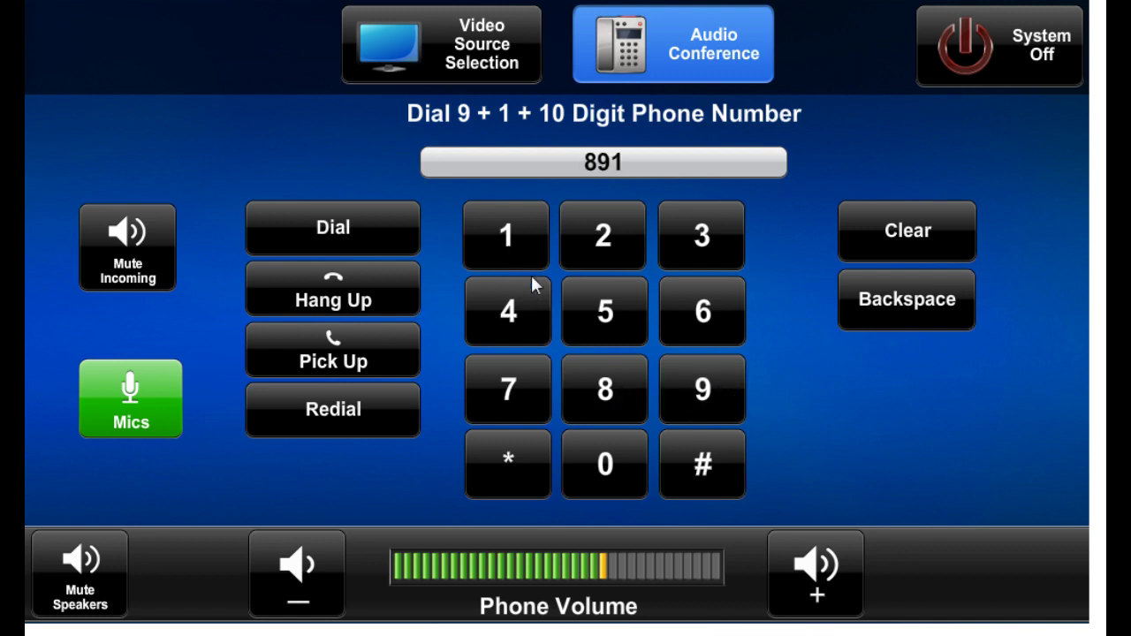
pyautogui.click(890, 237)
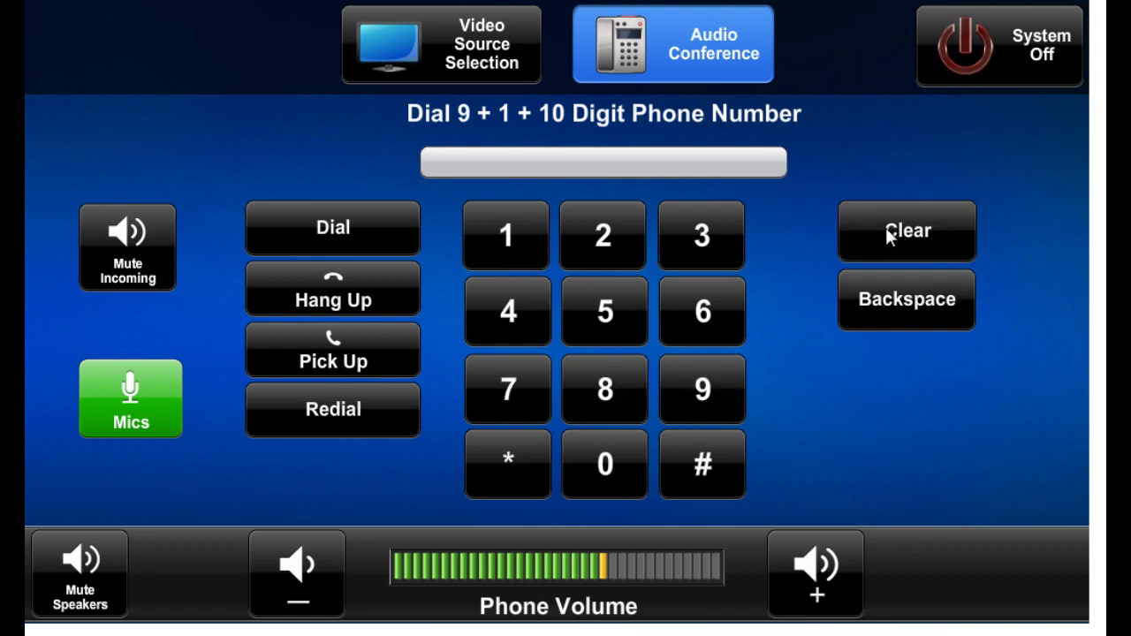
# - Enter a sample outside phone number starting with the 9 and 1 prefix, and dial it
pyautogui.click(697, 400)
pyautogui.click(504, 241)
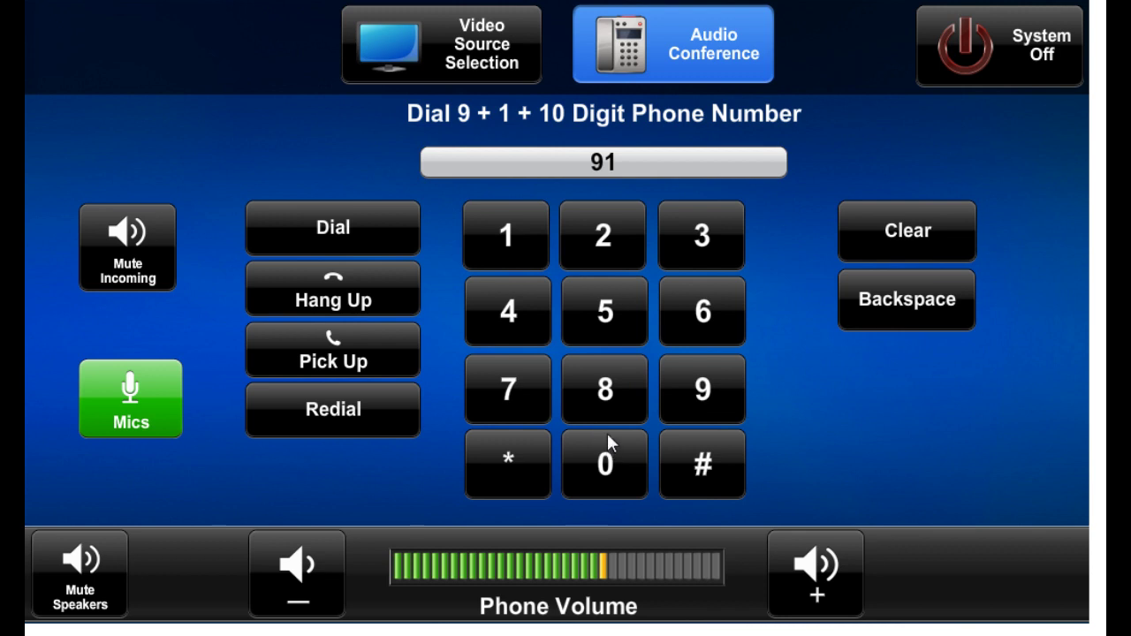
pyautogui.click(608, 332)
pyautogui.click(608, 332)
pyautogui.click(589, 318)
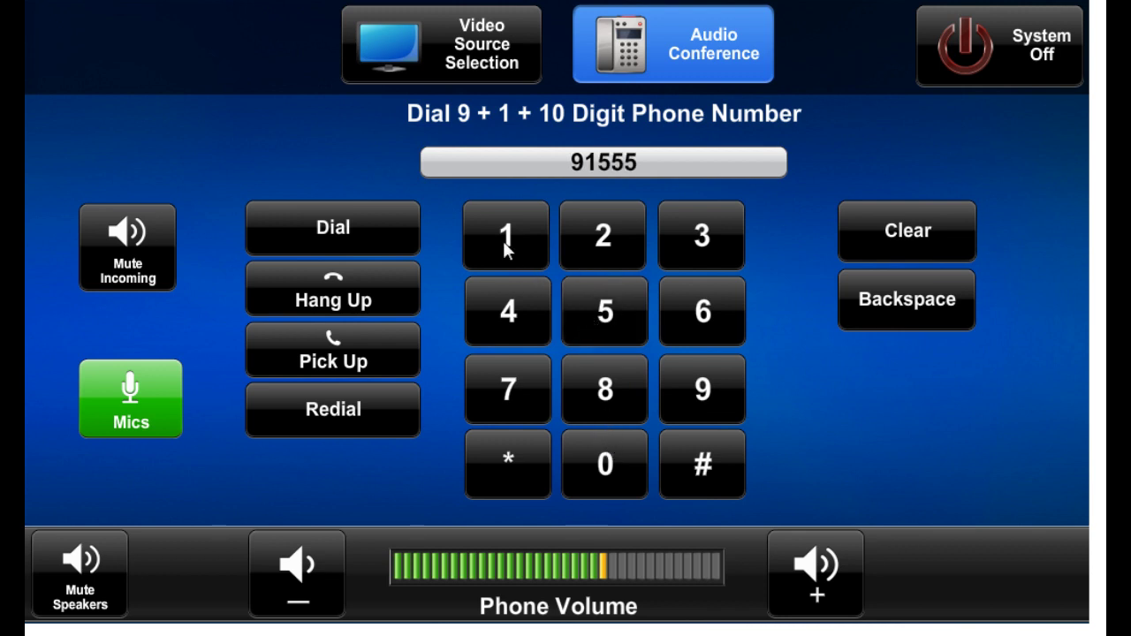
pyautogui.click(505, 249)
pyautogui.click(603, 232)
pyautogui.click(518, 238)
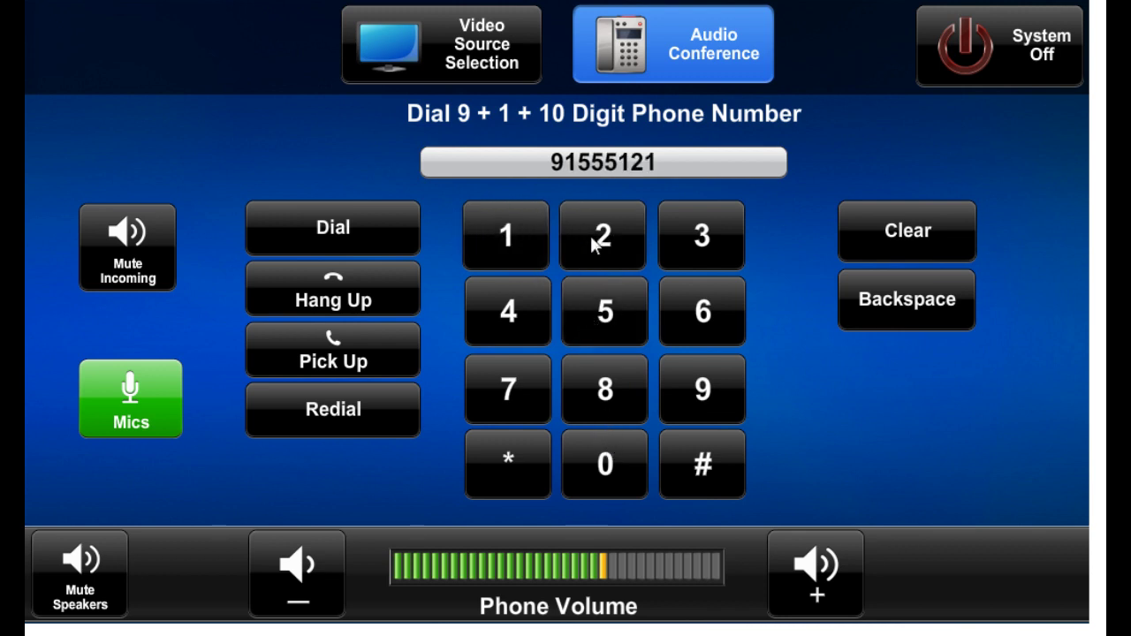
pyautogui.click(606, 244)
pyautogui.click(361, 235)
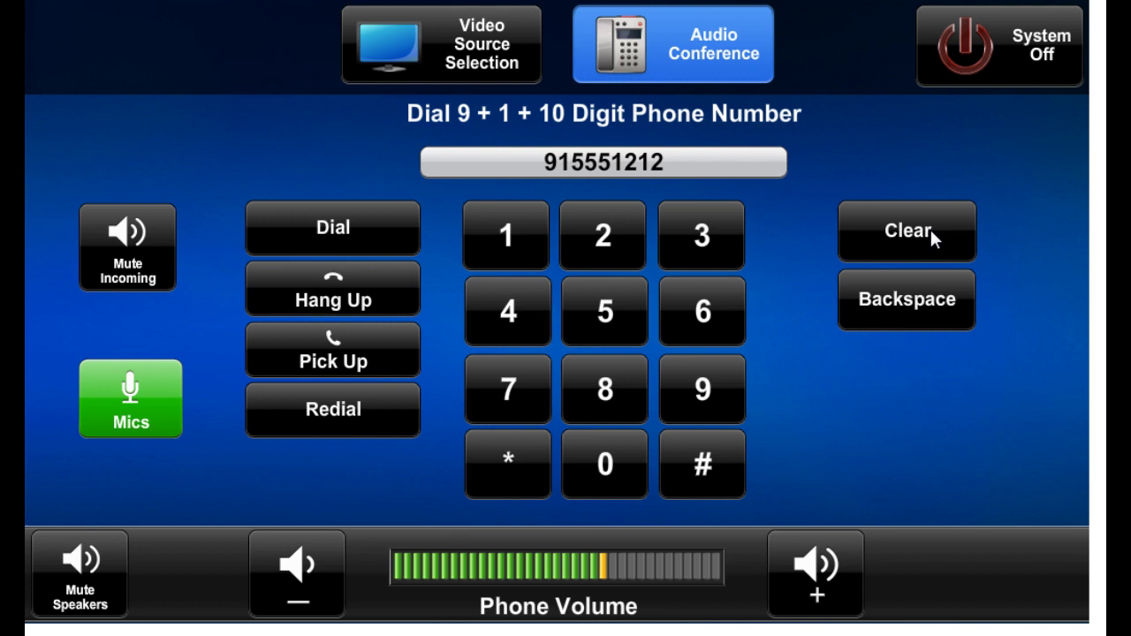
# - Delete the last digit of the entered phone number and clear the rest
pyautogui.click(914, 306)
pyautogui.click(915, 248)
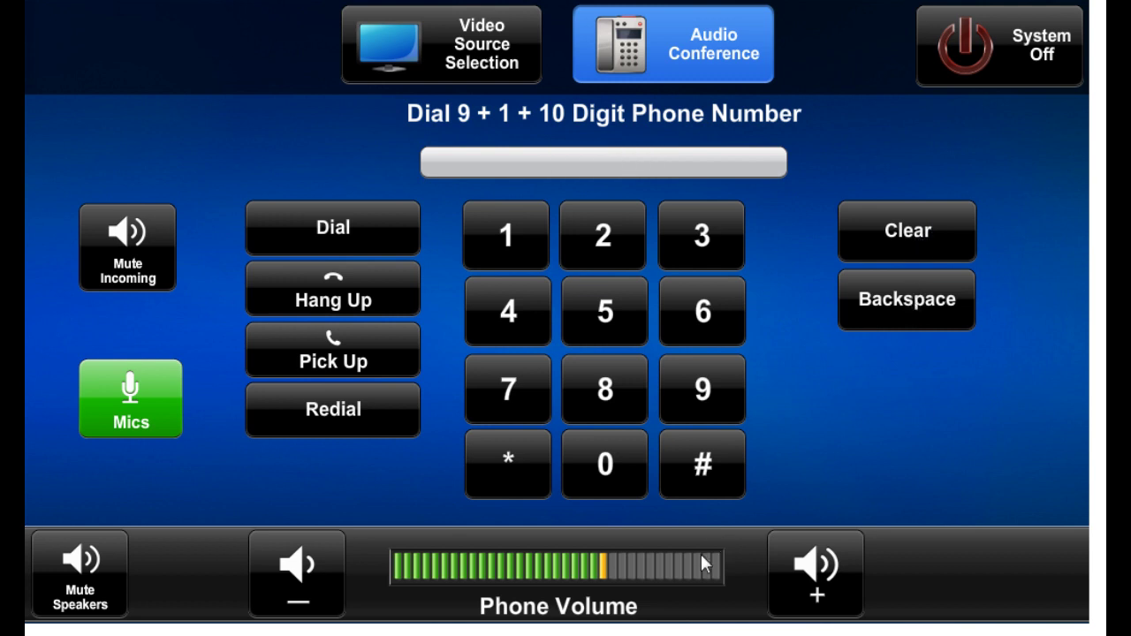
# - Mute and unmute the incoming call audio, and toggle the microphones off and back on
pyautogui.click(143, 256)
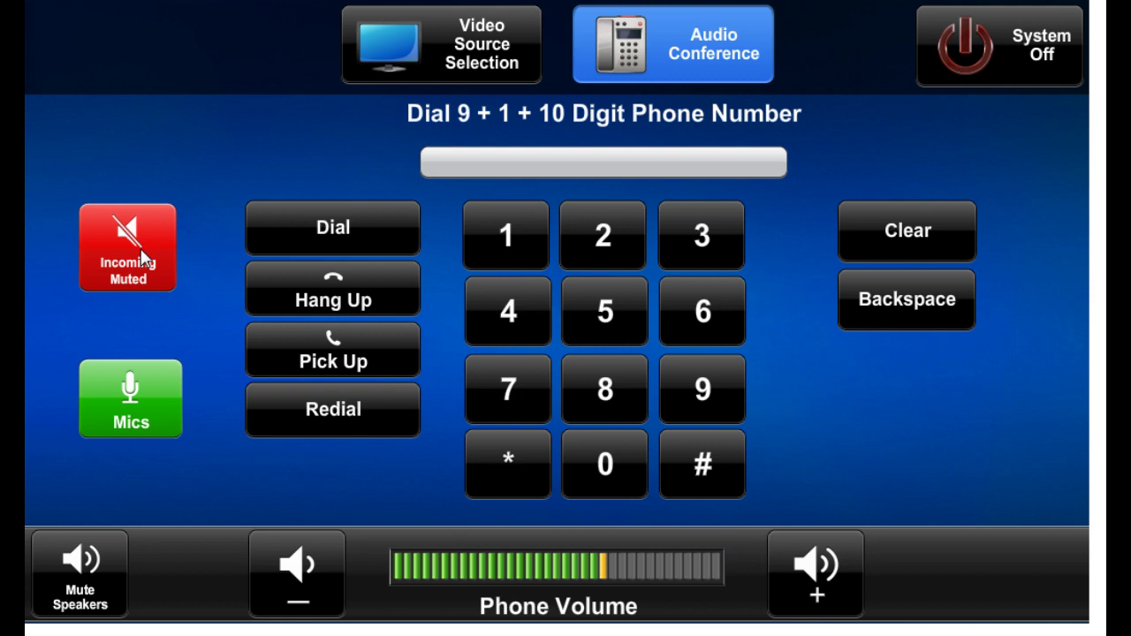
pyautogui.click(143, 257)
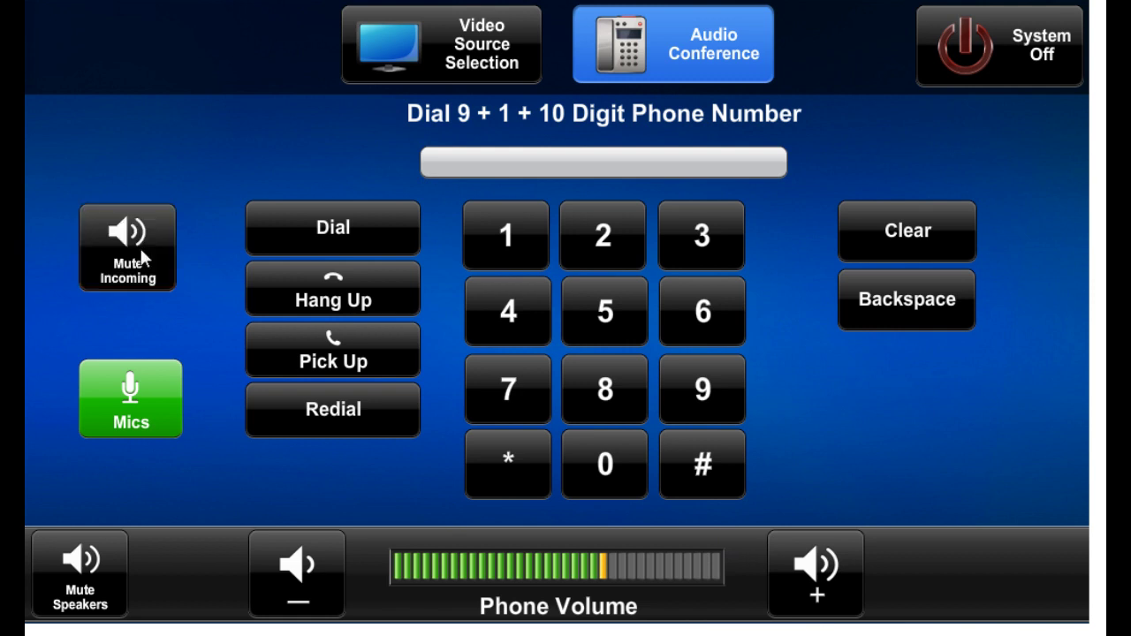
pyautogui.click(154, 399)
pyautogui.click(154, 398)
# - Alternate between the video source selection and audio conference pages, ending on audio conference
pyautogui.click(478, 71)
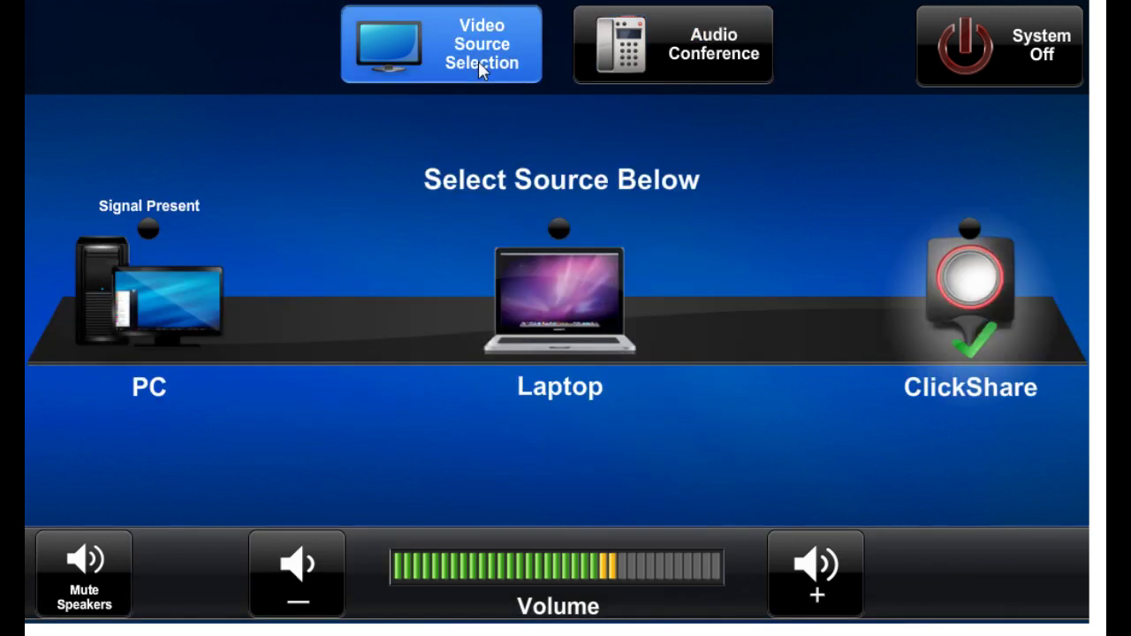
pyautogui.click(674, 81)
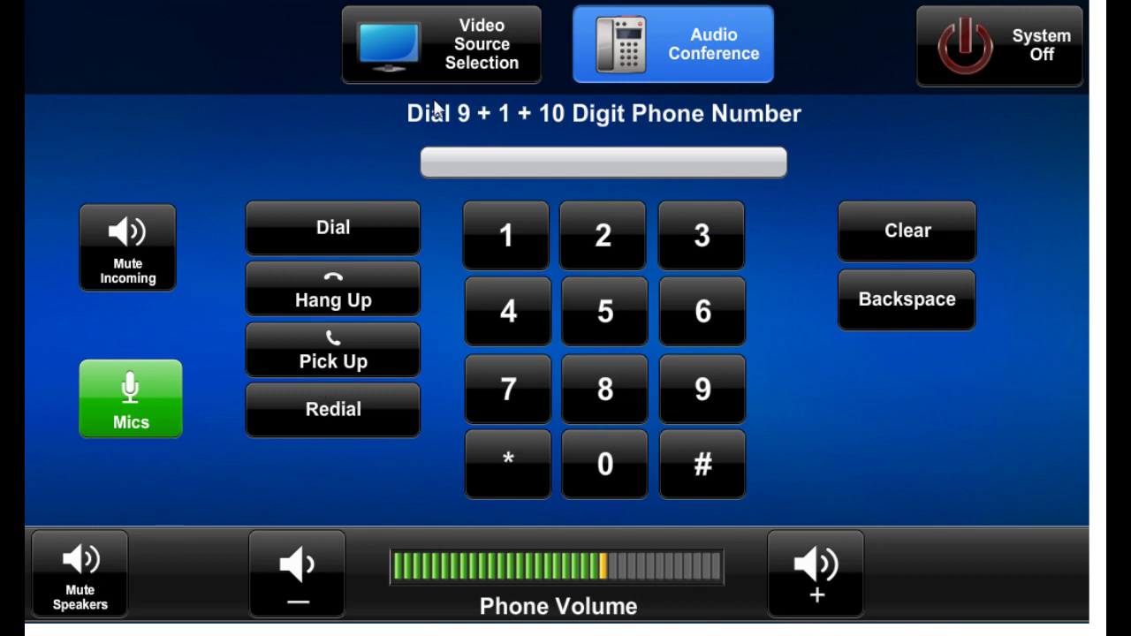
pyautogui.click(481, 46)
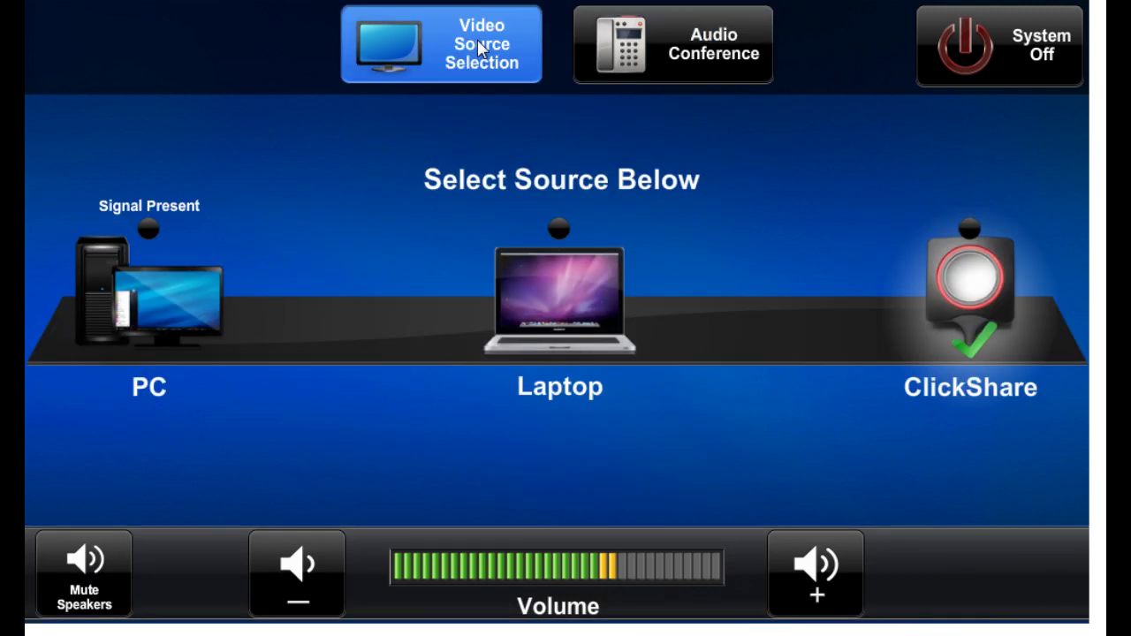
pyautogui.click(667, 54)
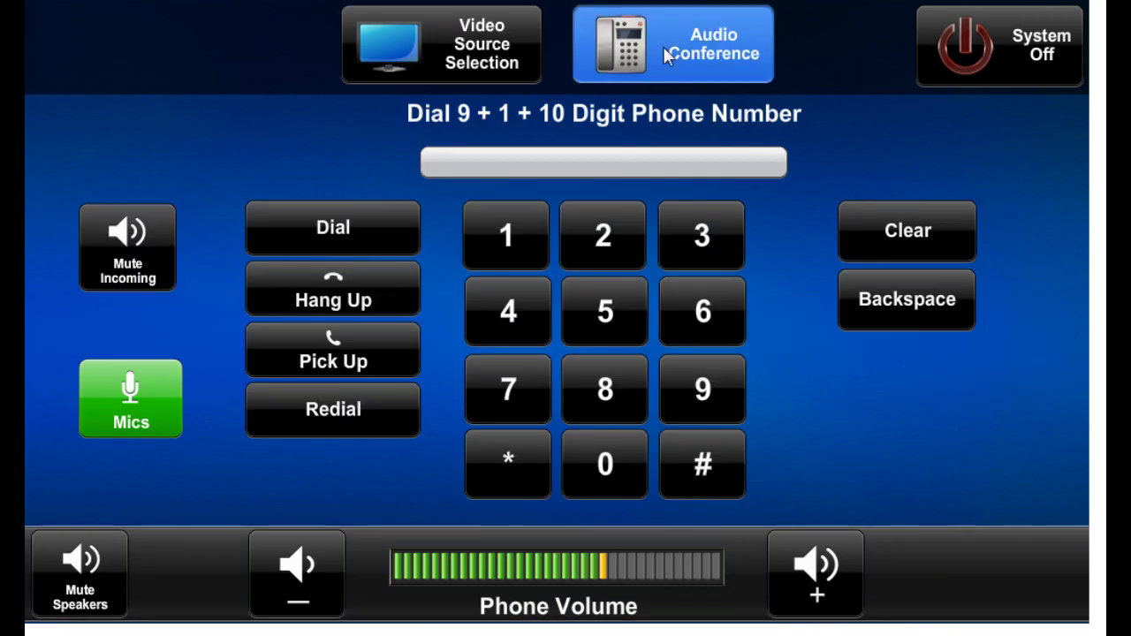
# - Request the system power-off and cancel it at the confirmation
pyautogui.click(1007, 67)
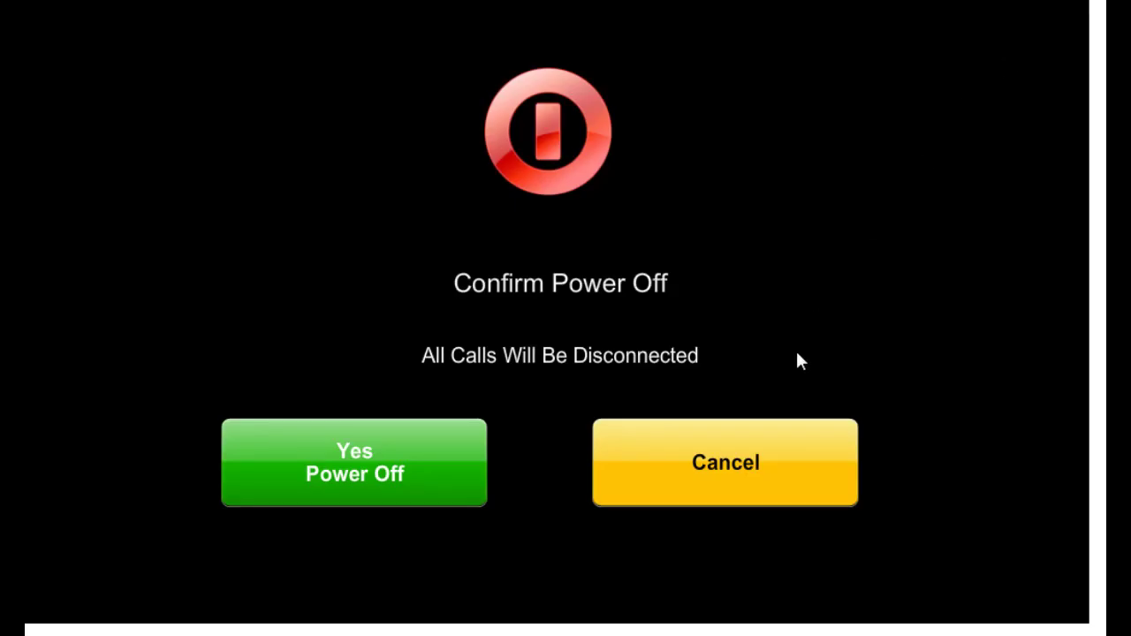
pyautogui.click(742, 480)
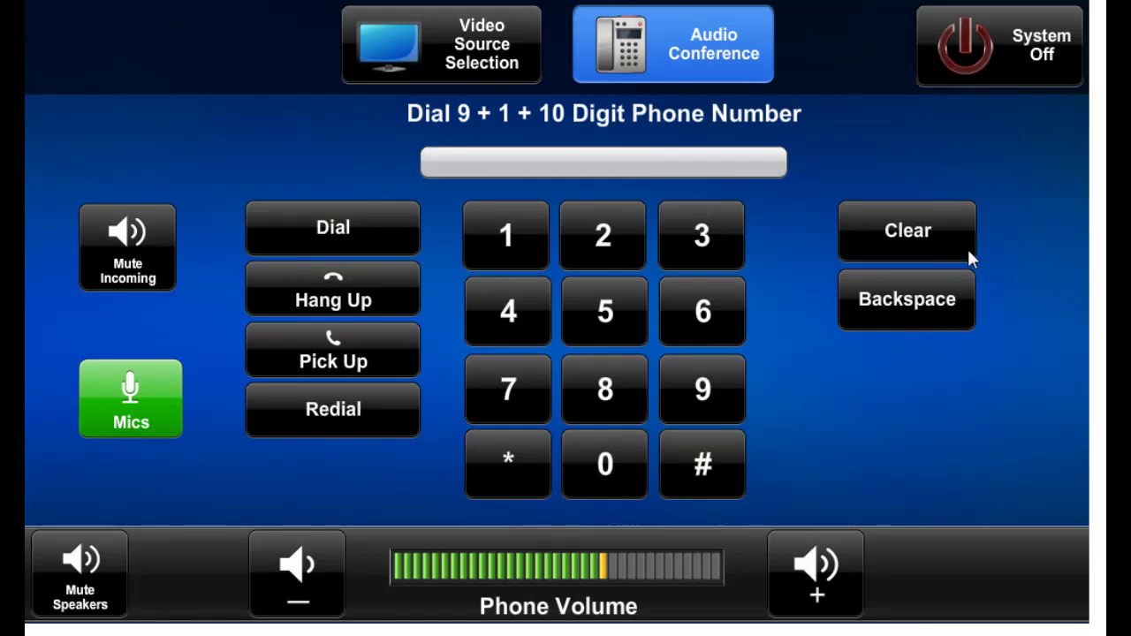
# - Power off the system with confirmation, and repeat the confirmed power-off once more
pyautogui.click(988, 72)
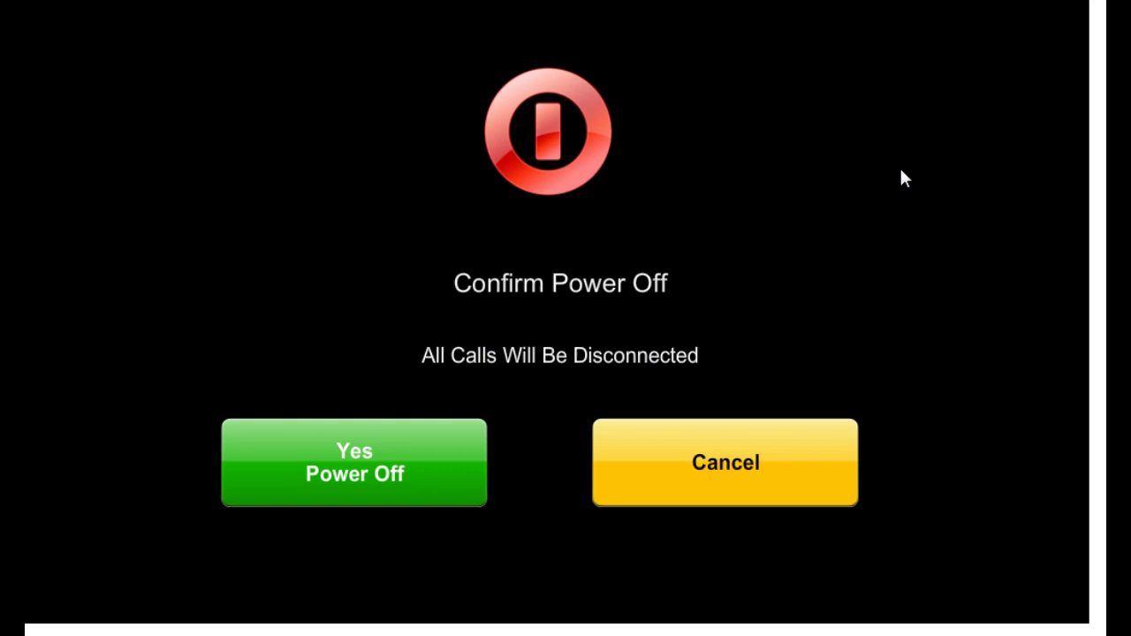
pyautogui.click(376, 471)
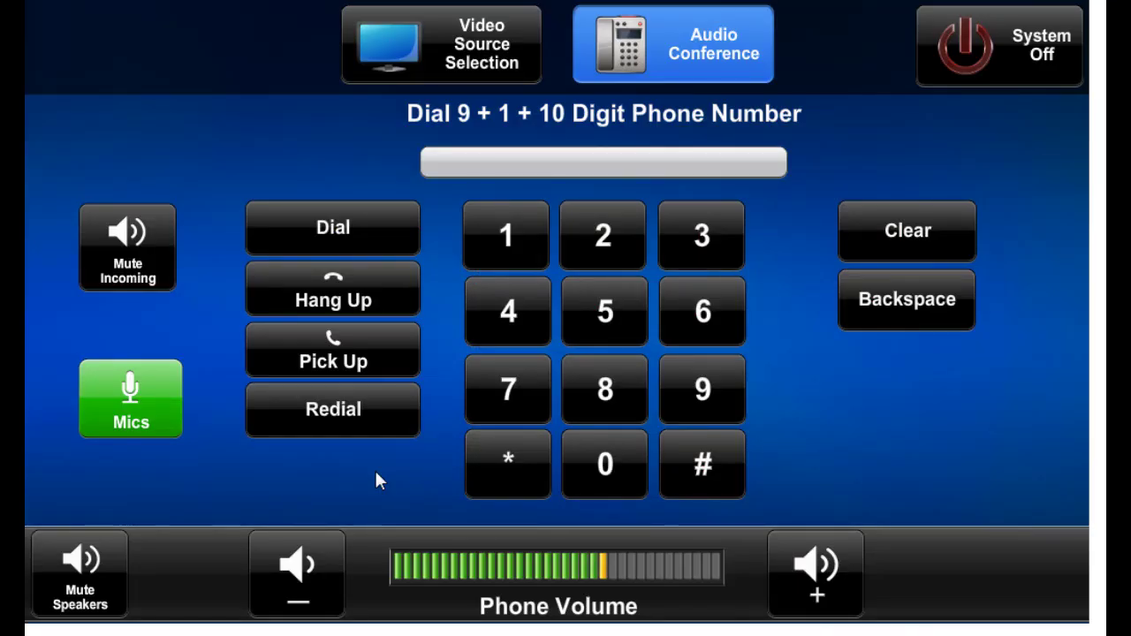
pyautogui.click(1033, 50)
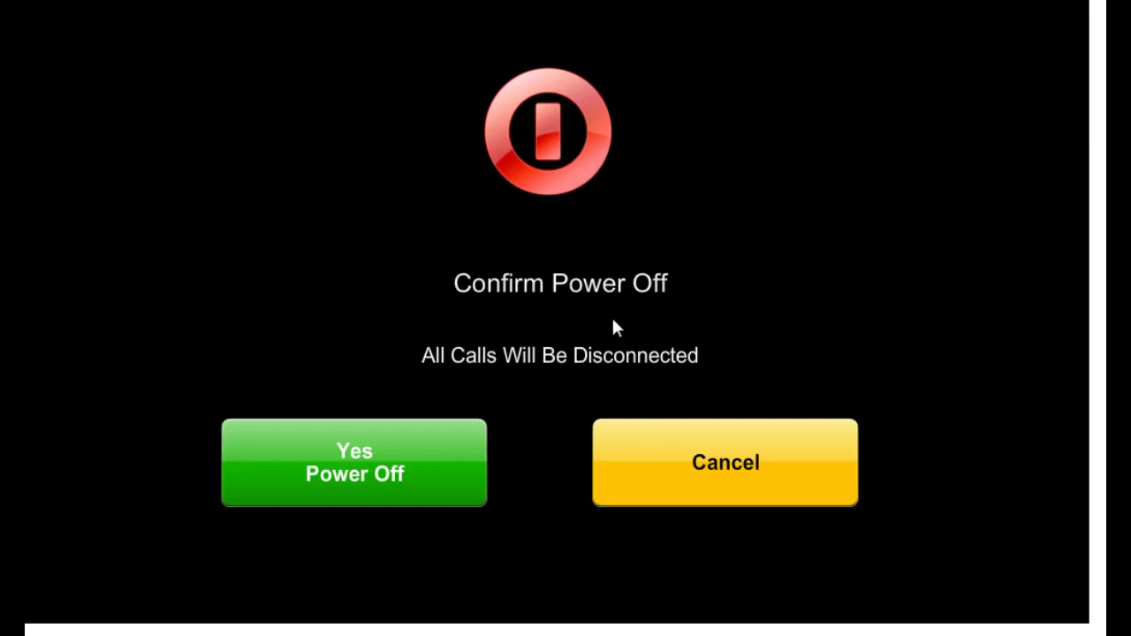
pyautogui.click(384, 454)
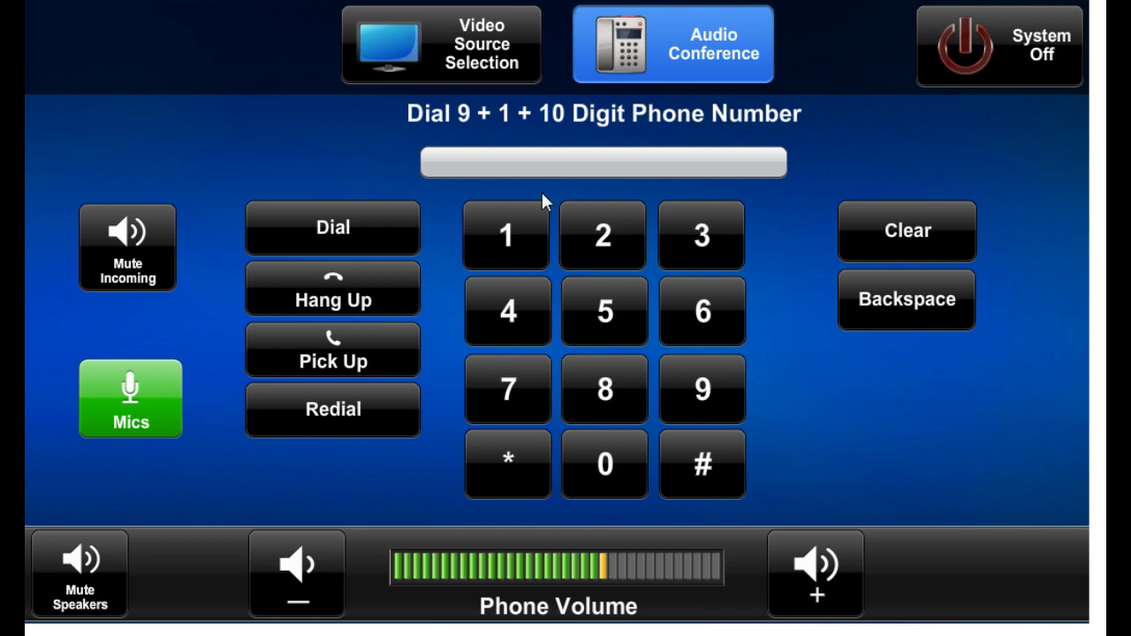
# - View the video source selection page twice, returning to the audio conference page each time
pyautogui.click(500, 63)
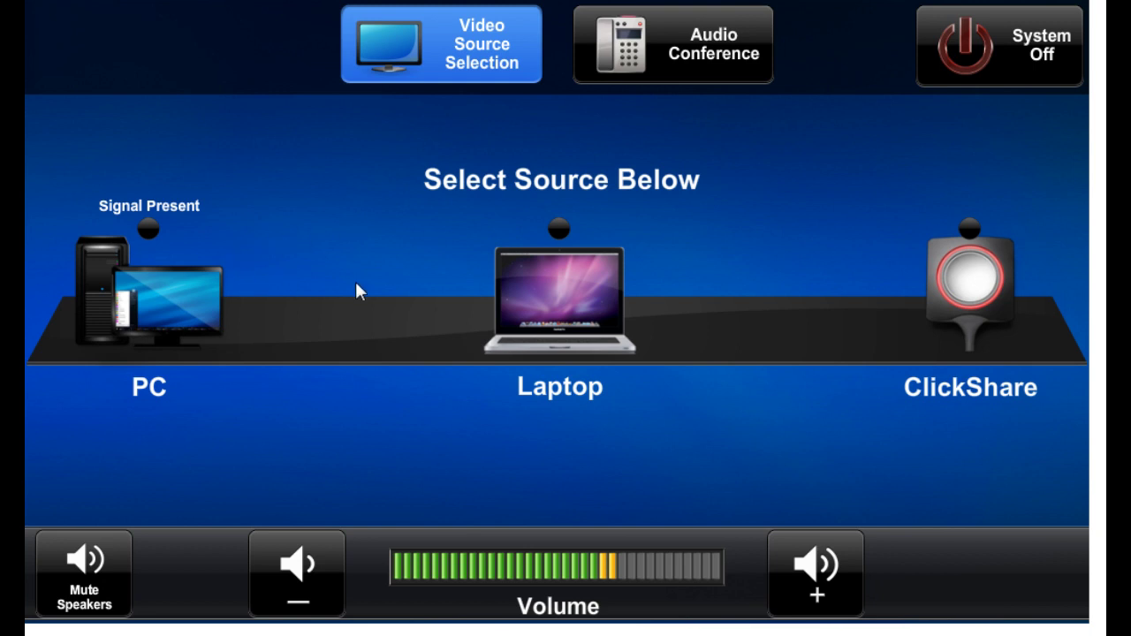
pyautogui.click(727, 51)
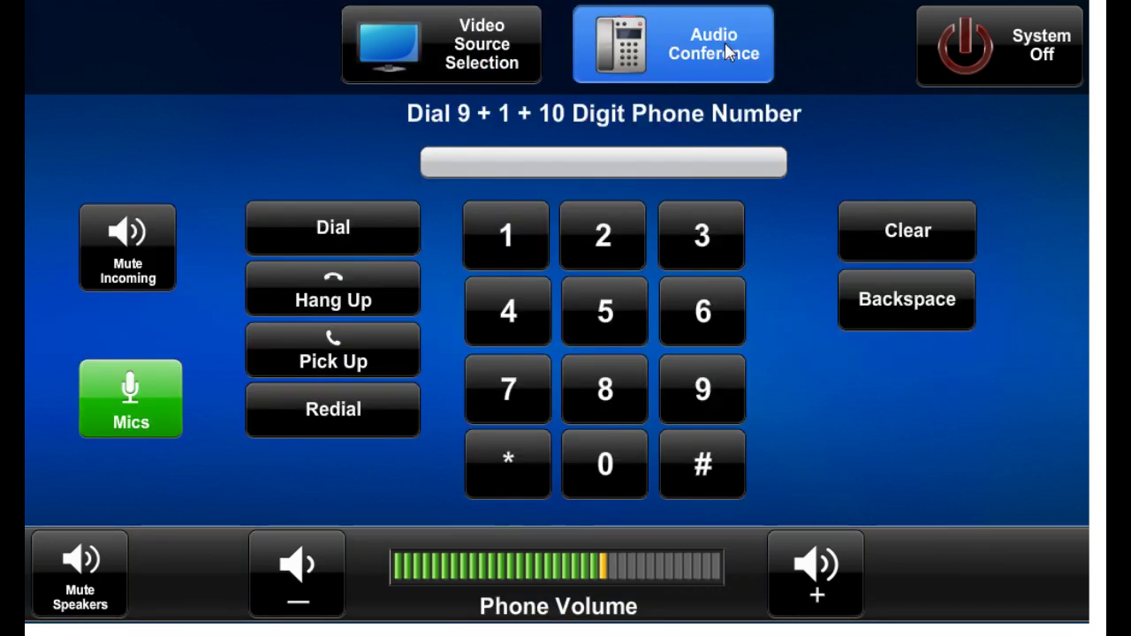
pyautogui.click(455, 40)
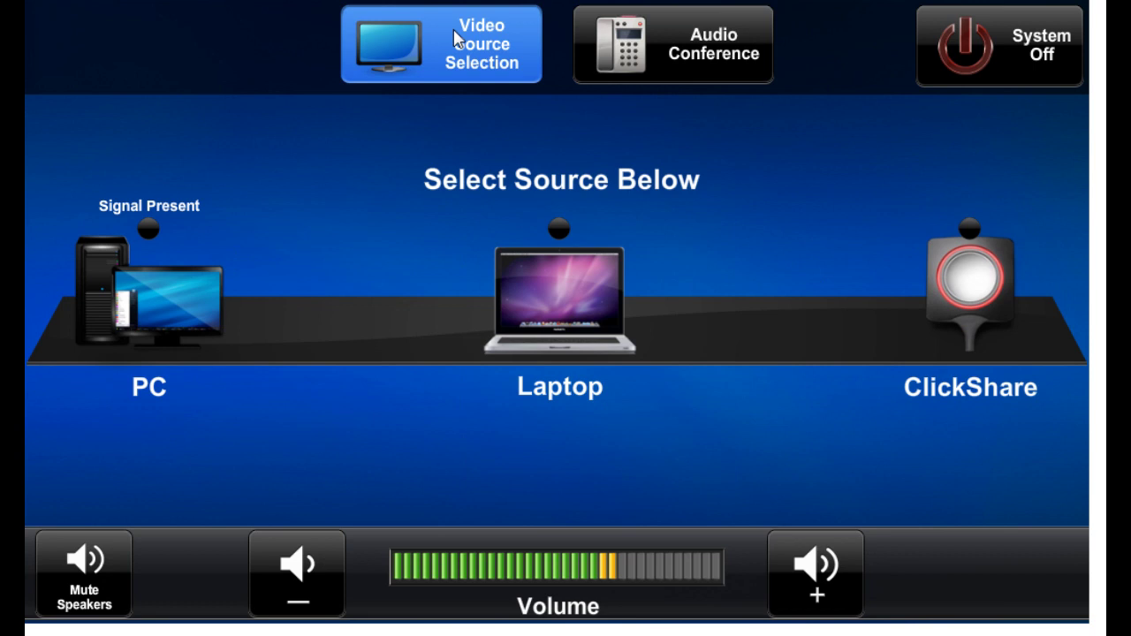
pyautogui.click(678, 50)
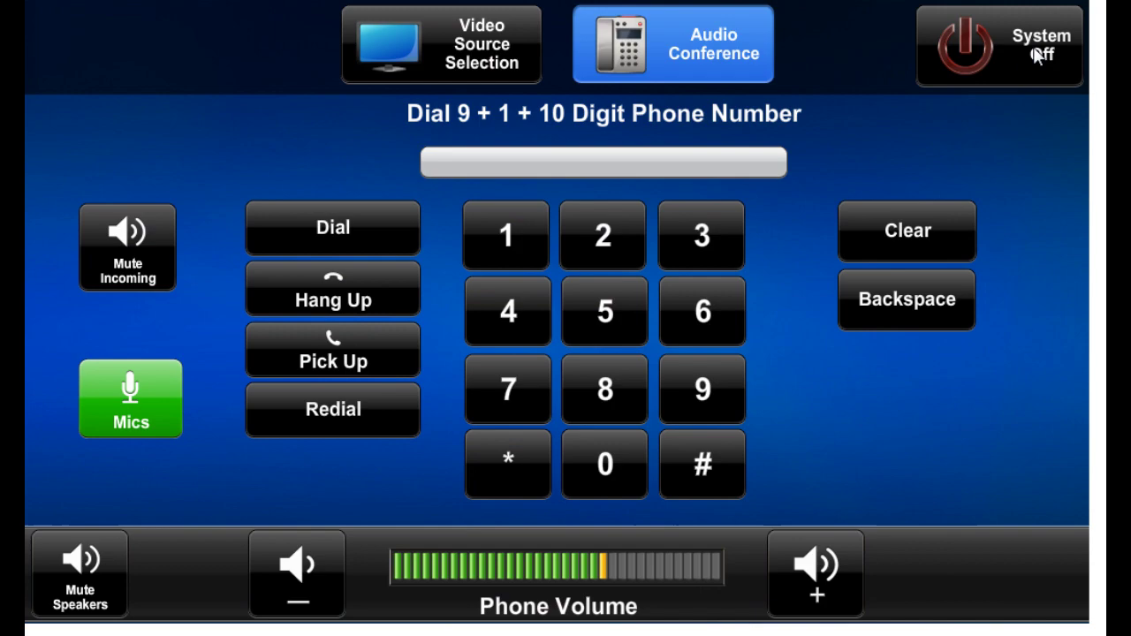
# - Power off the system and confirm the shutdown
pyautogui.click(1035, 49)
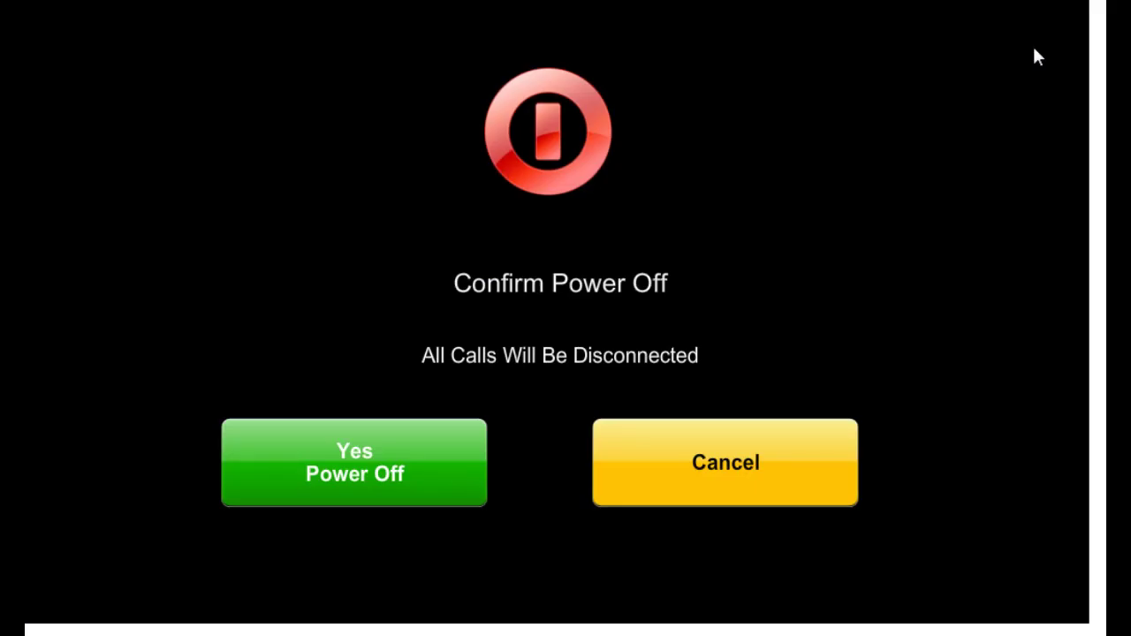
pyautogui.click(378, 469)
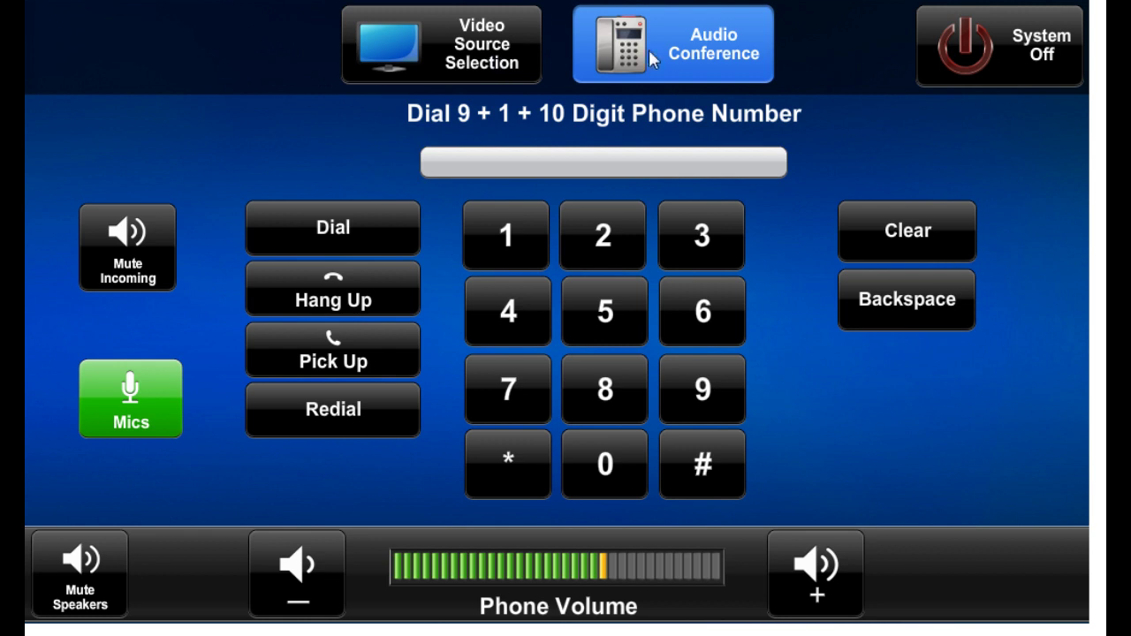
# - Revisit the video source and audio conference pages, and select Laptop as the video source
pyautogui.click(501, 40)
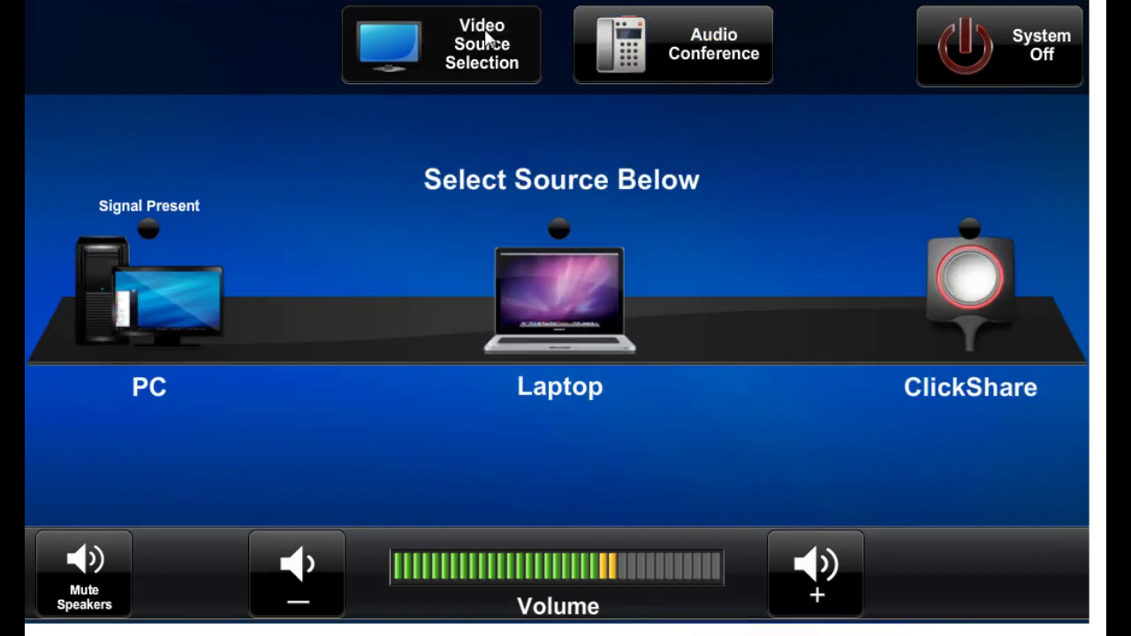
pyautogui.click(675, 49)
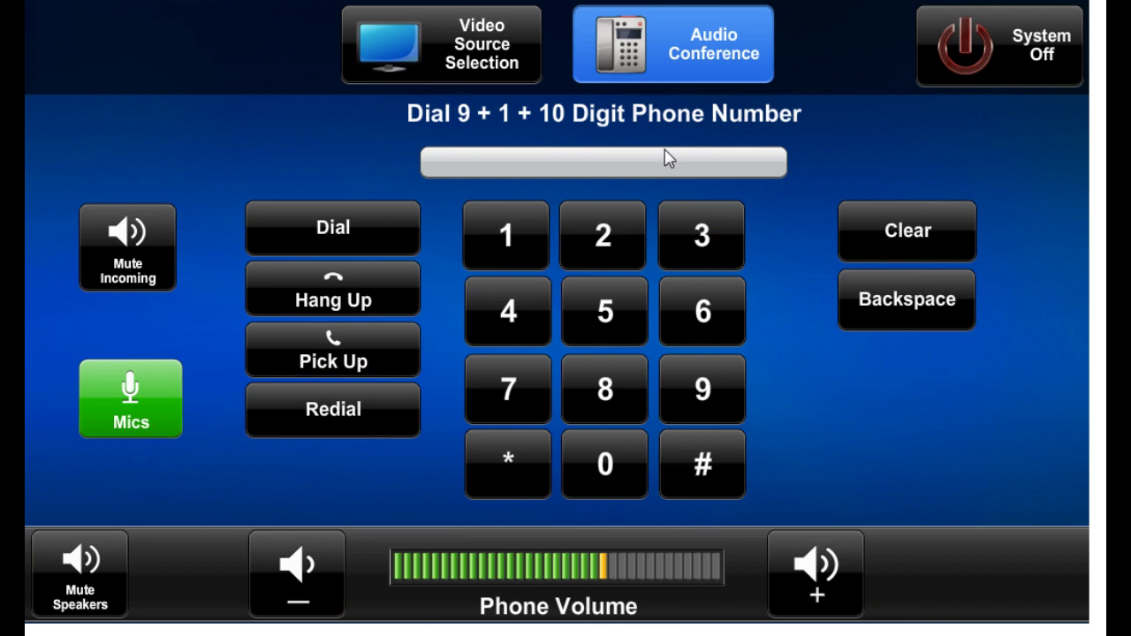
pyautogui.click(467, 62)
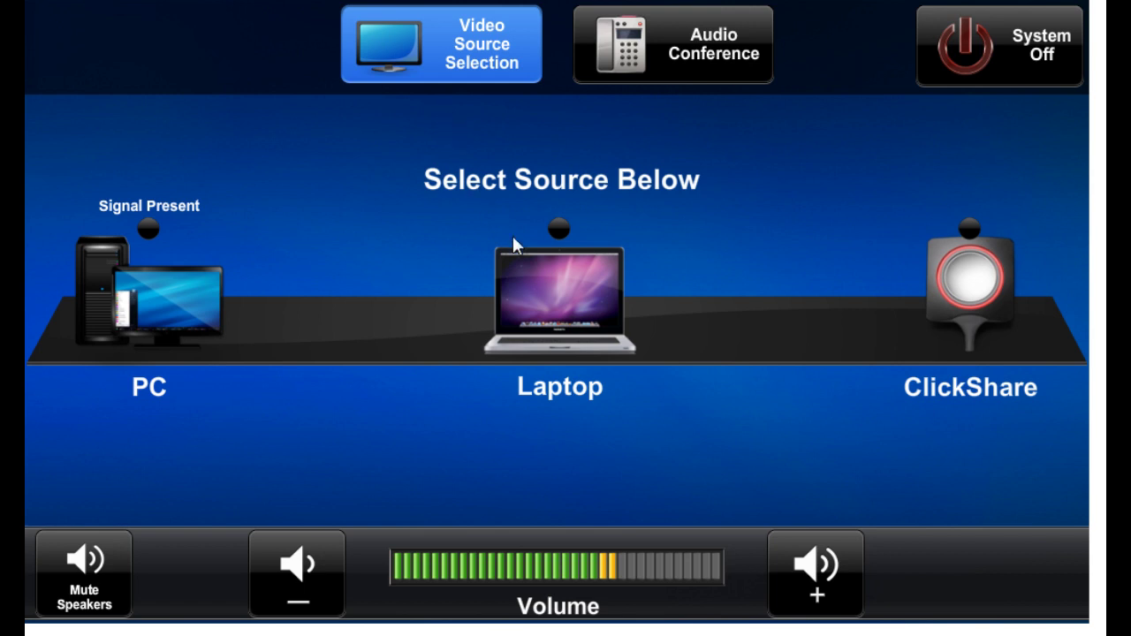
pyautogui.click(541, 293)
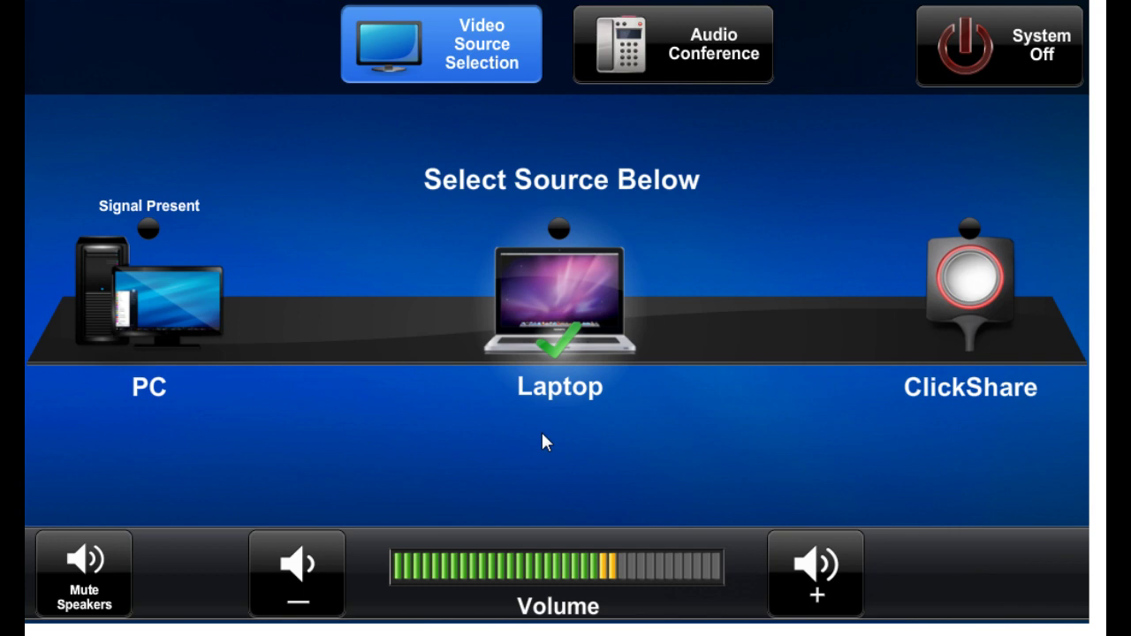
# - Request the system power-off to bring up its confirmation
pyautogui.click(1010, 69)
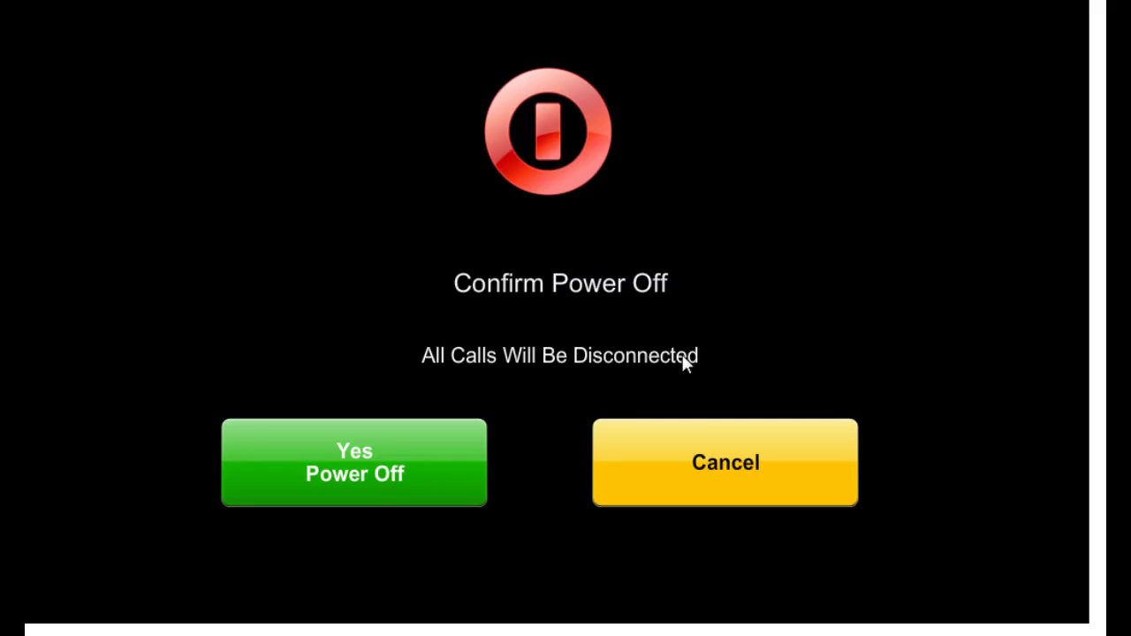